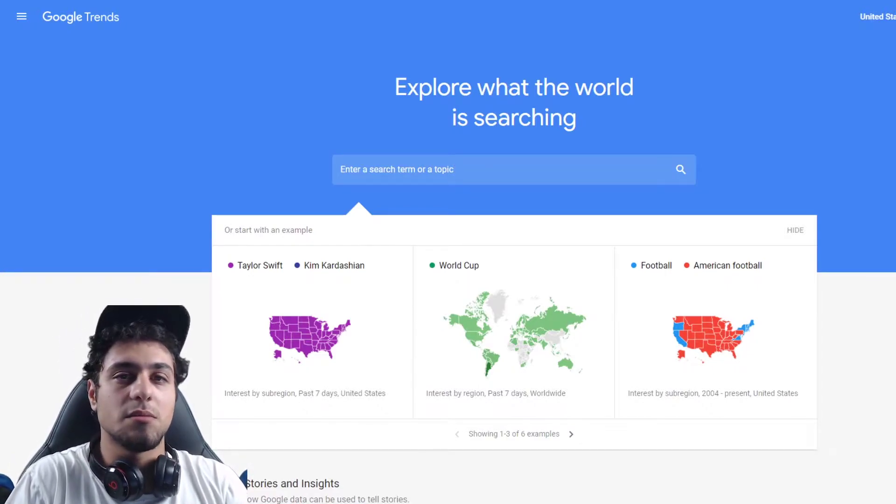
Search Google for "digital marketing", correcting the misspelled query, and highlight the keyword's monthly search volume
key(ctrl+l)
text(digital market)
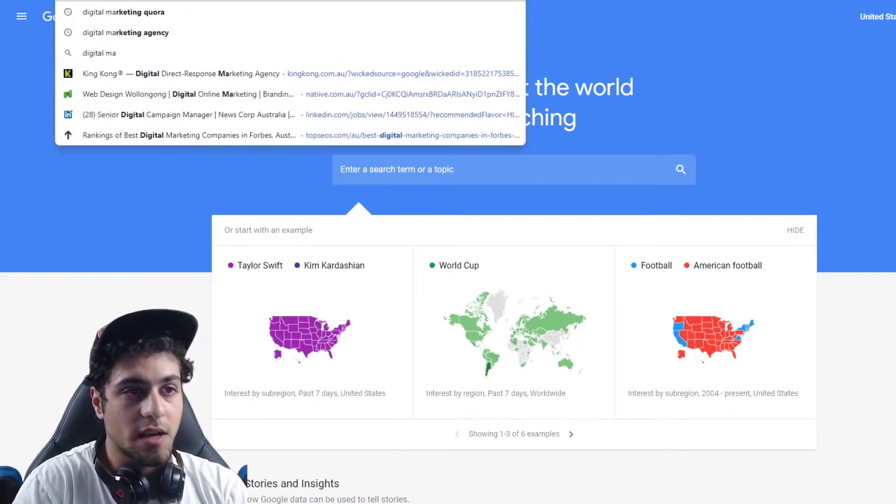
text(ing)
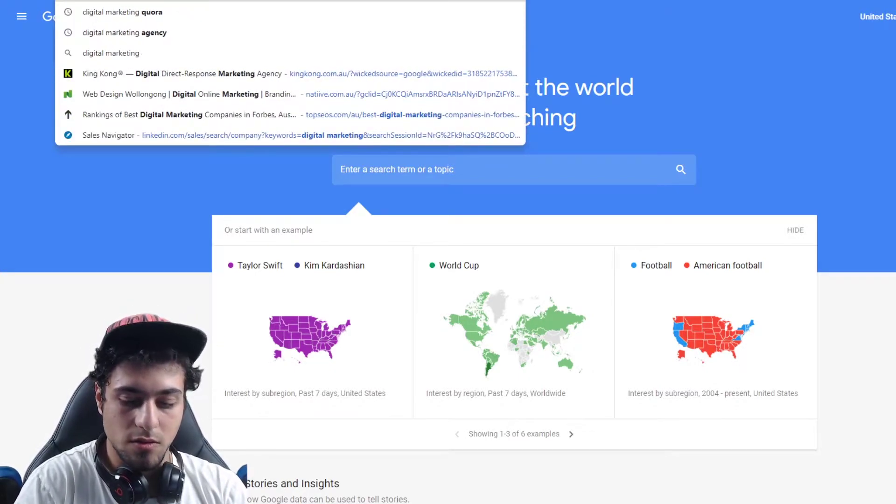
key(Return)
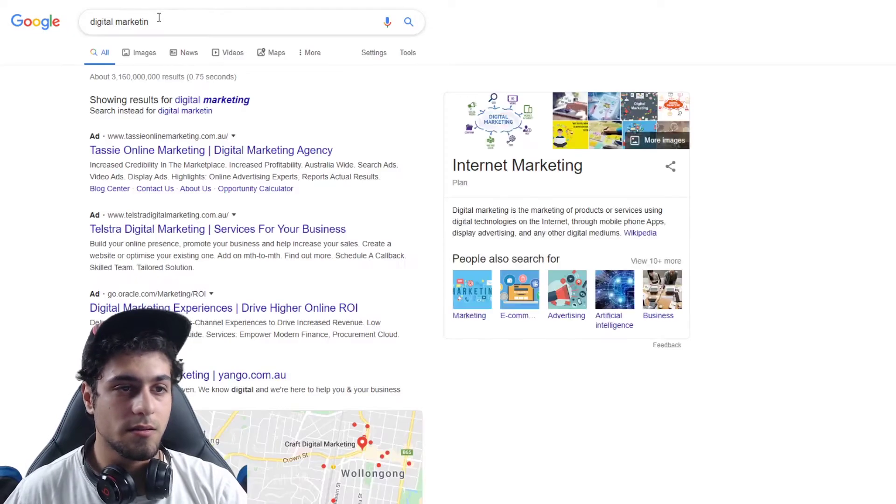
click(156, 16)
text(g)
click(407, 22)
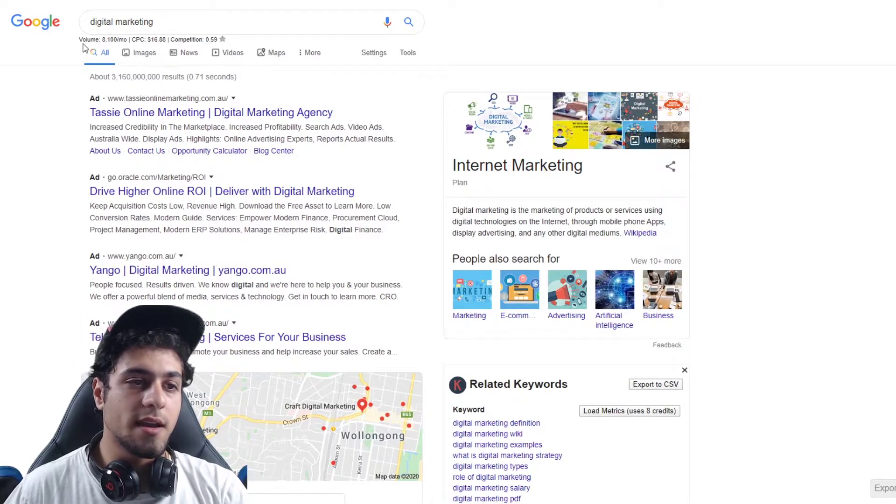
drag(78, 39, 130, 41)
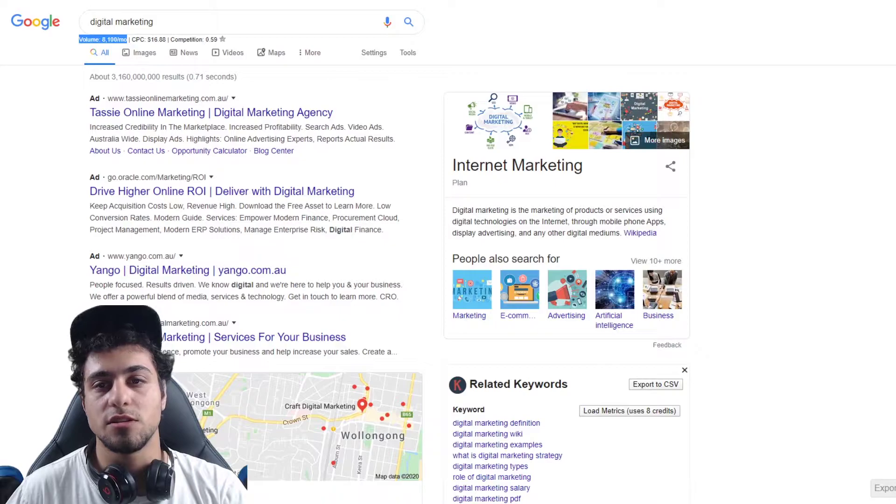
View the Keywords Everywhere extension's options, close them, and highlight the search volume beneath the query
click(671, 1)
click(479, 43)
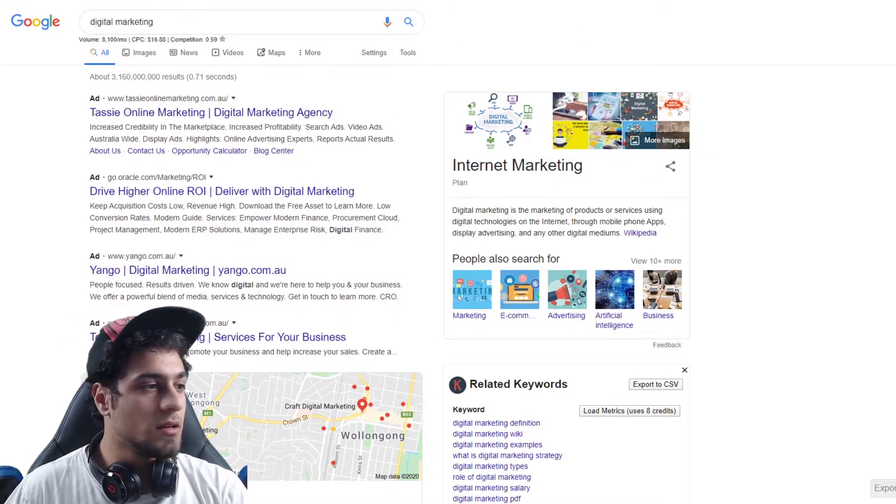
click(706, 1)
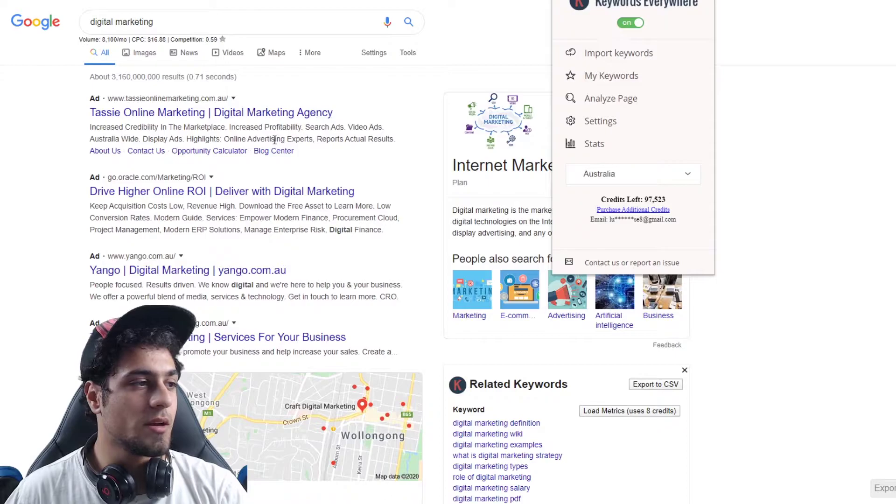
drag(373, 93, 373, 112)
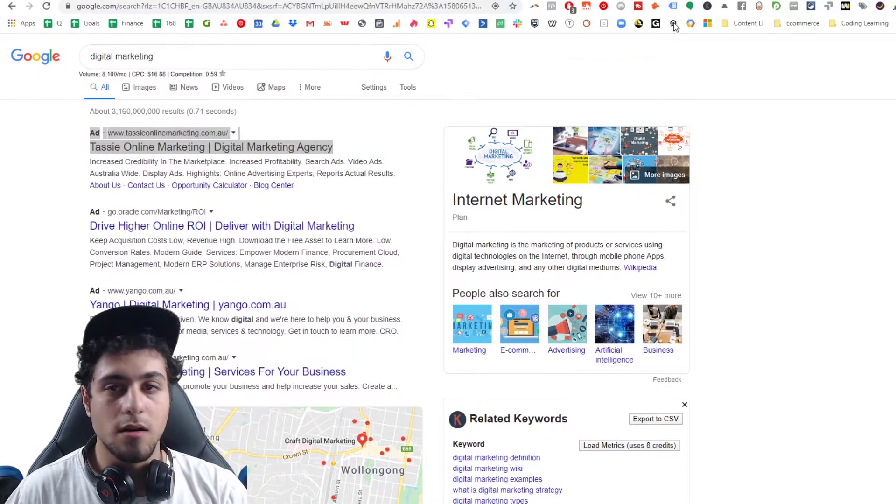
click(707, 8)
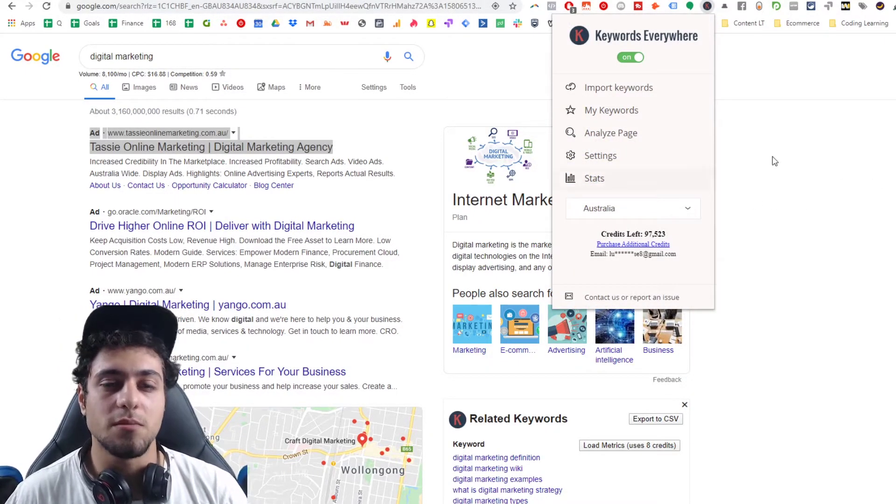
click(816, 145)
drag(122, 41, 79, 41)
click(146, 43)
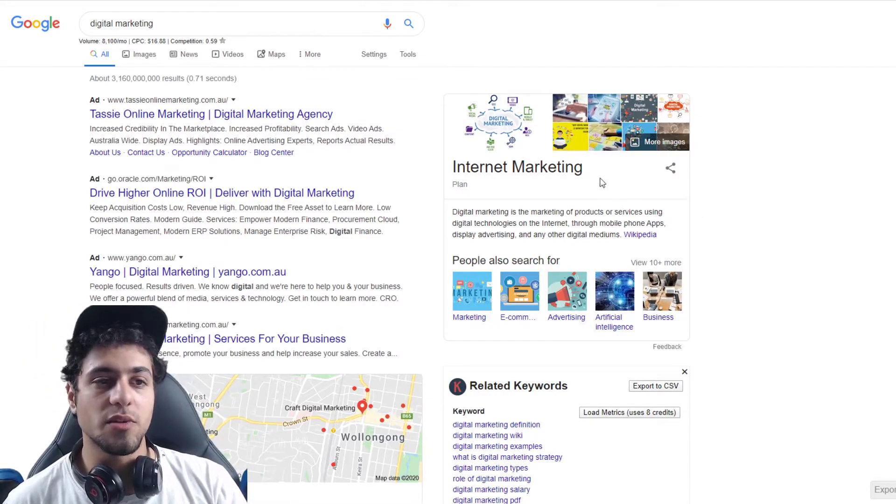
Load the metrics for the People Also Search For keywords and check the search volume of "digital marketing course"
scroll(772, 310, down, 3)
scroll(731, 300, up, 3)
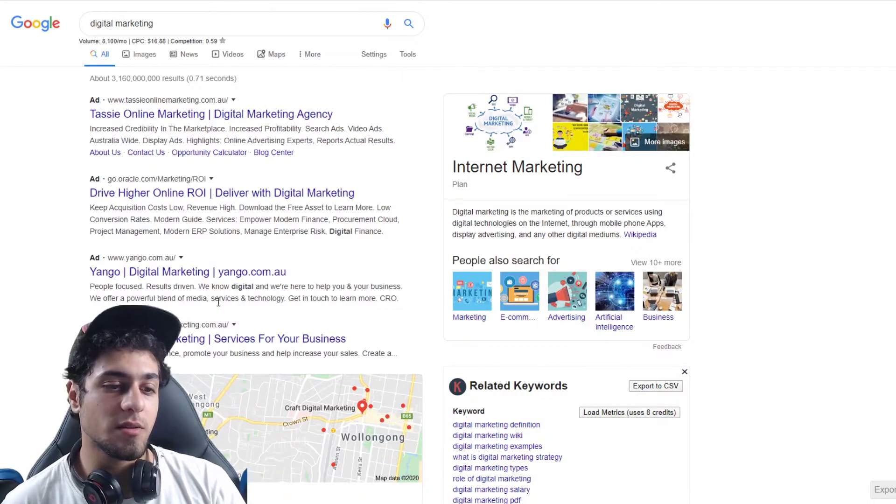
scroll(218, 301, down, 20)
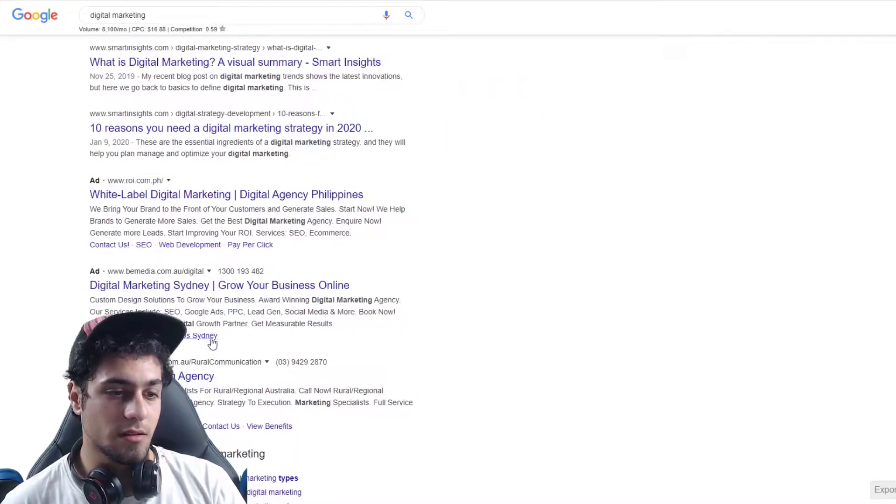
scroll(273, 310, up, 20)
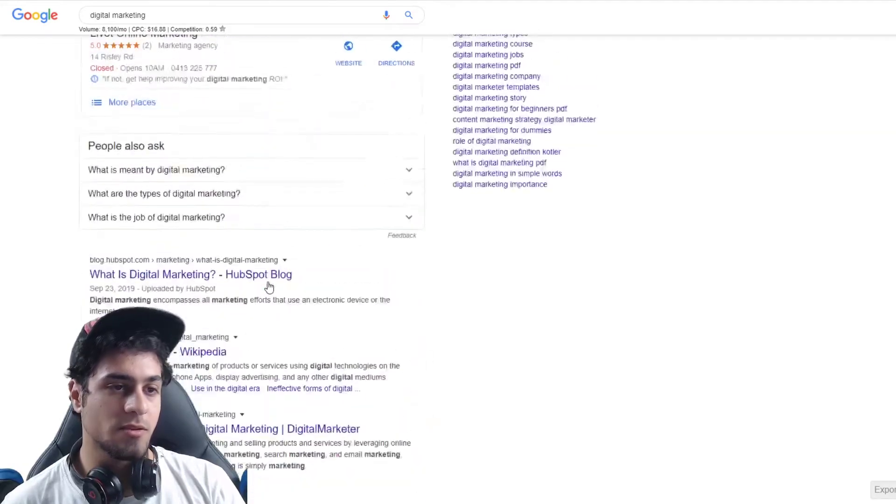
scroll(465, 300, down, 10)
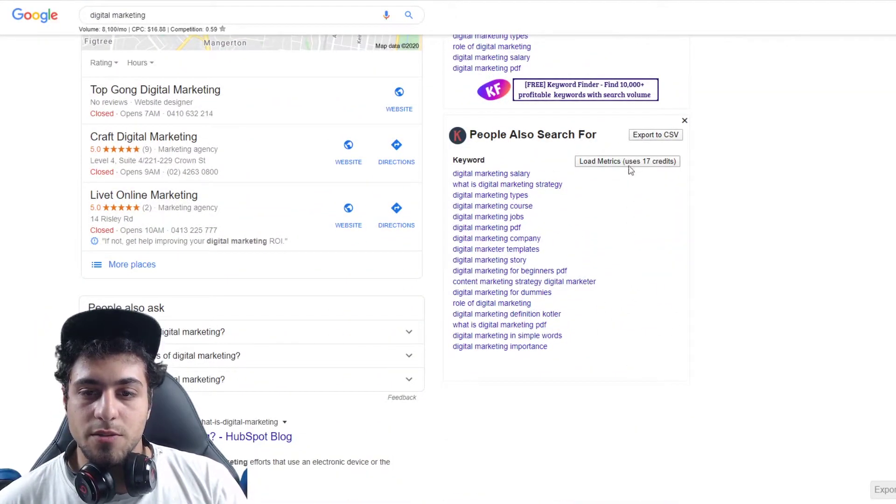
click(628, 166)
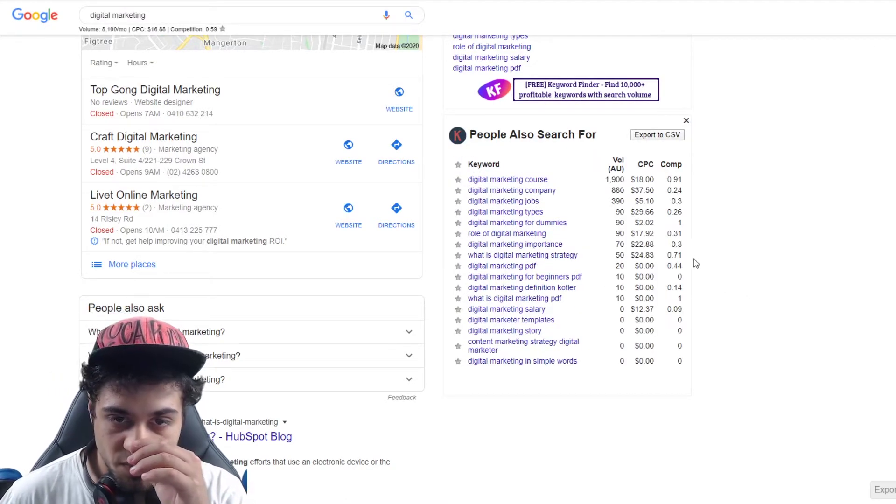
double_click(616, 180)
click(621, 181)
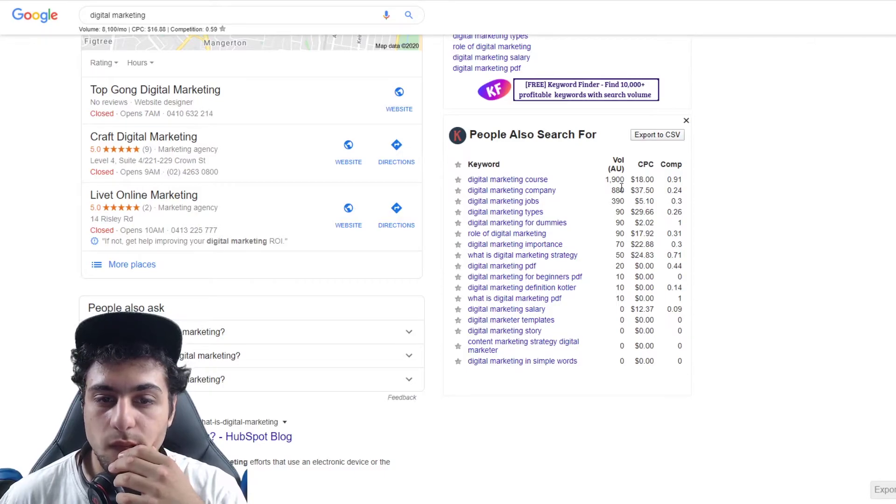
Open the results for the suggested keyword "digital marketing company" and load the metrics of its Related Keywords
click(522, 191)
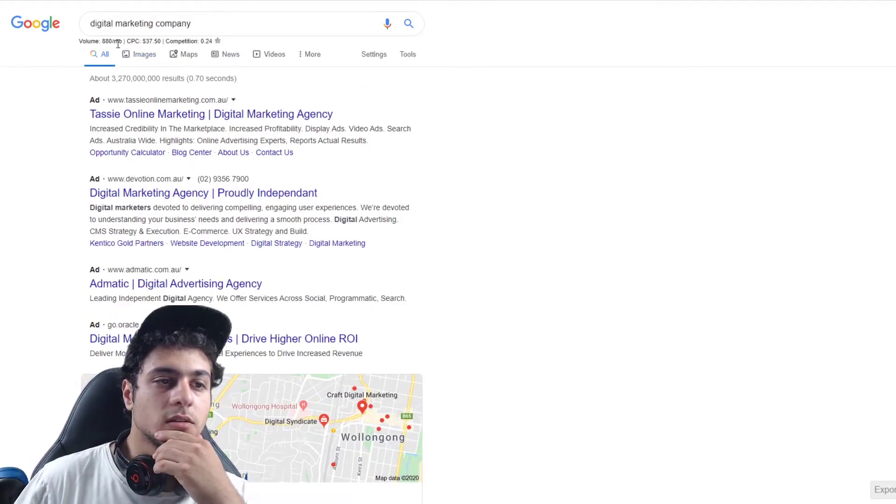
drag(113, 41, 105, 41)
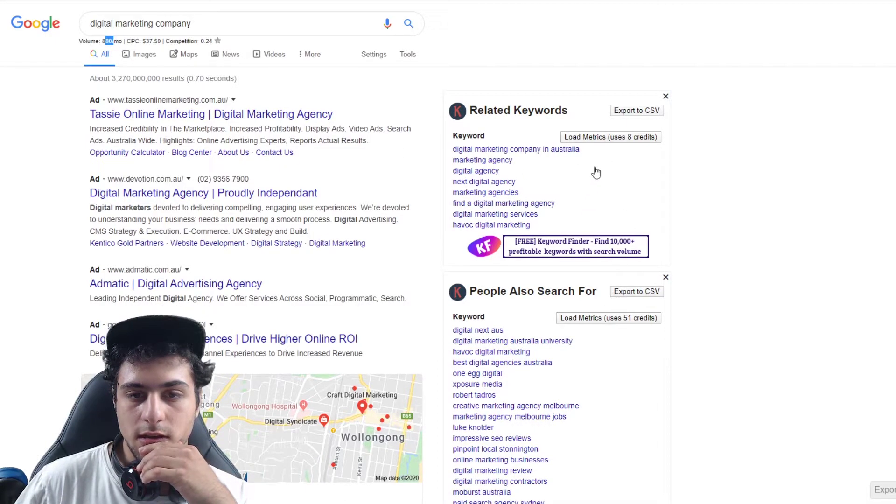
click(610, 138)
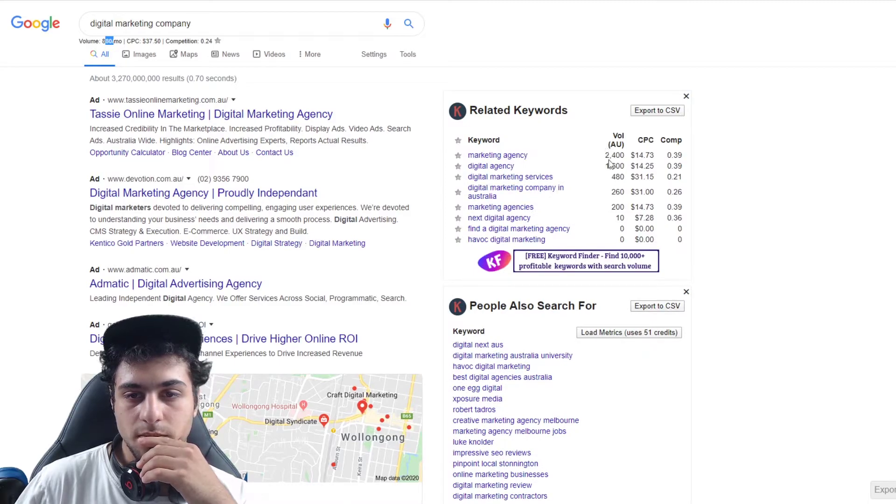
click(607, 155)
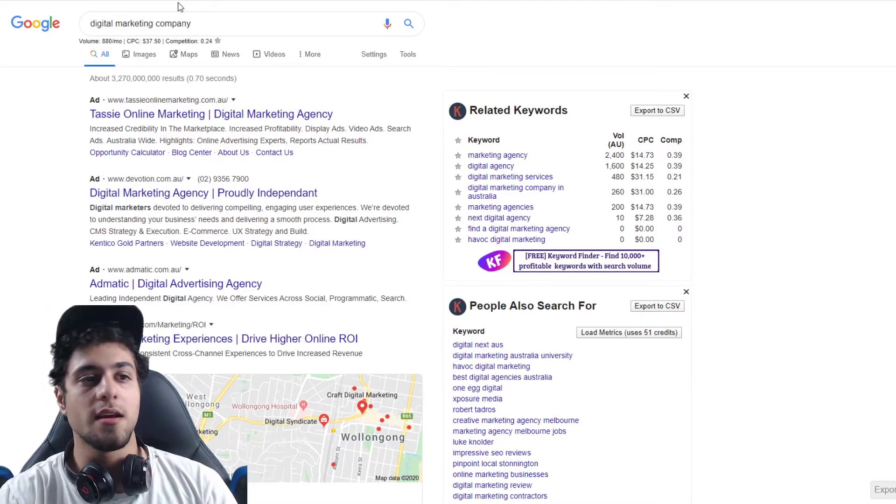
Search for "google trends" and go to the Google Trends home page
key(ctrl+l)
text(google)
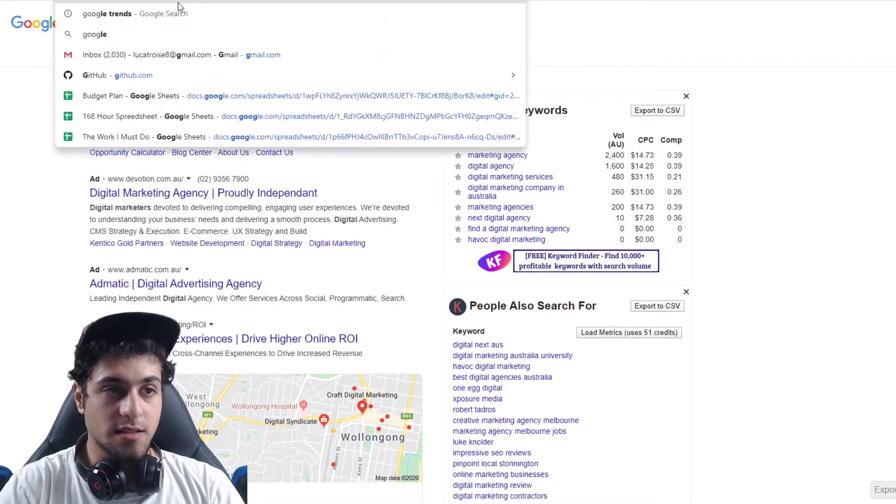
text(trends)
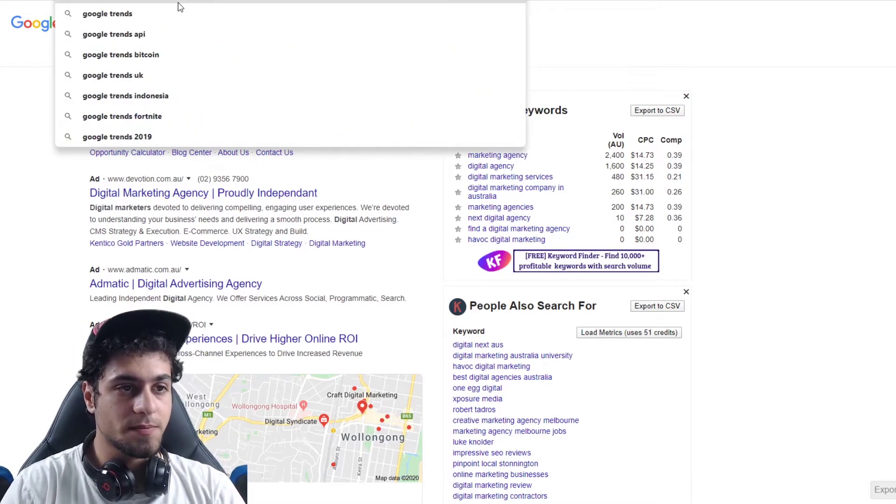
key(Return)
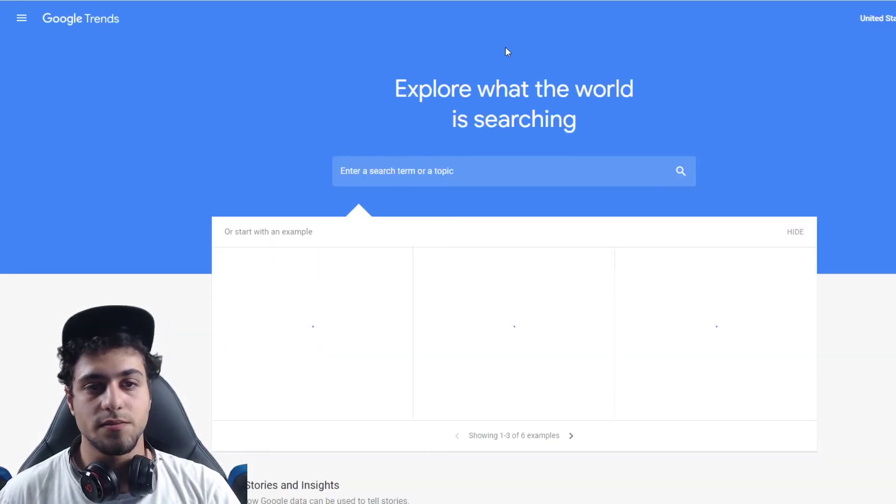
Explore the search term "digital marketing" in Google Trends
click(456, 162)
text(digital marketing)
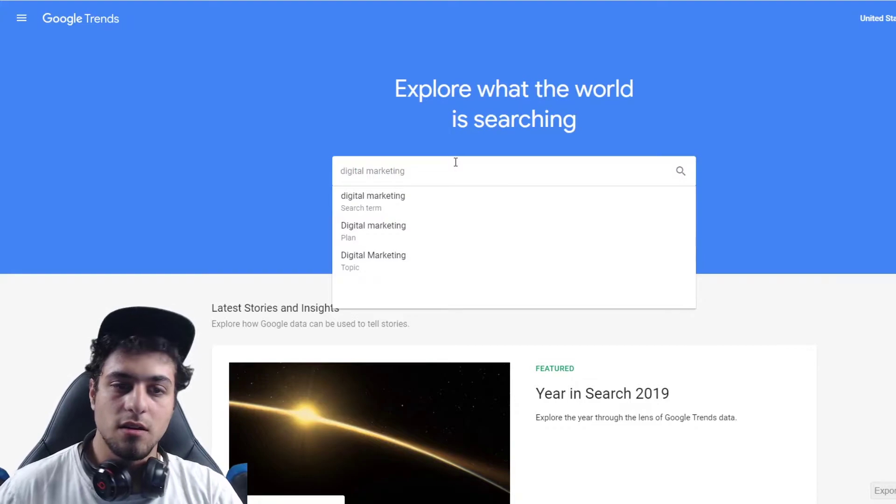
key(Return)
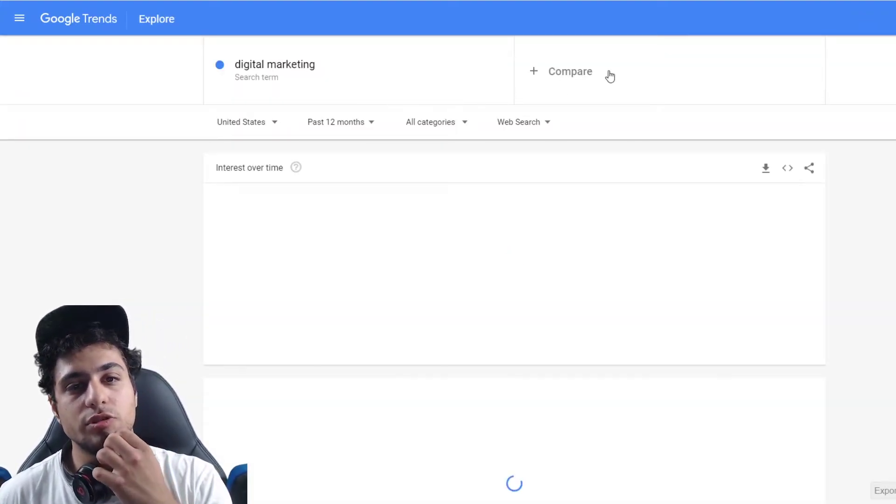
Add "digital agency" as a comparison search term alongside "digital marketing"
click(601, 80)
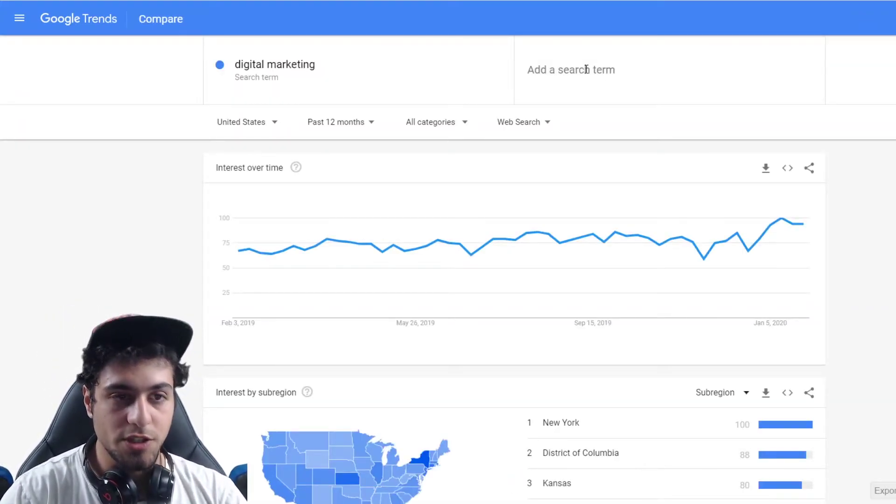
text(digit)
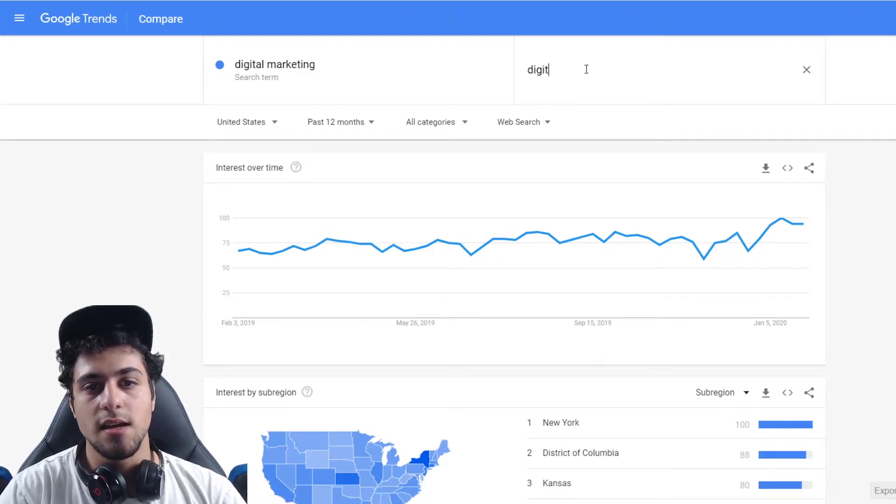
text(al agency)
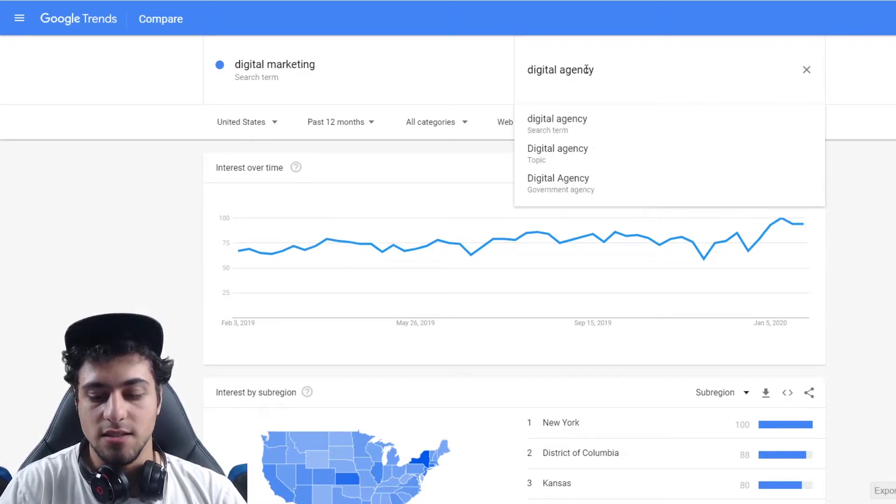
key(Return)
Change the comparison's region to Australia
click(228, 124)
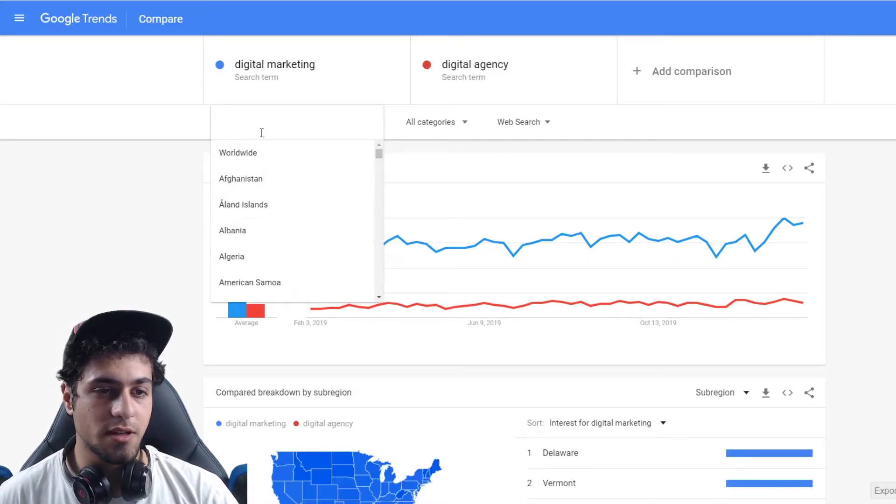
text(austra)
click(260, 155)
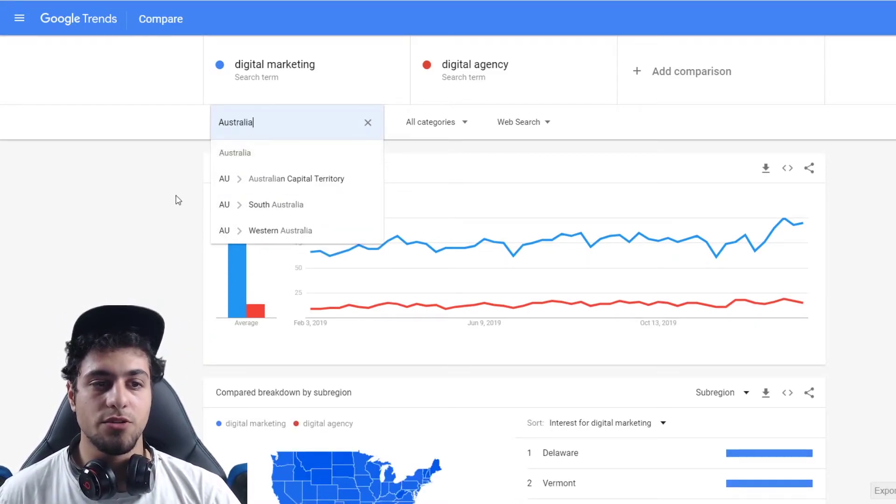
click(237, 153)
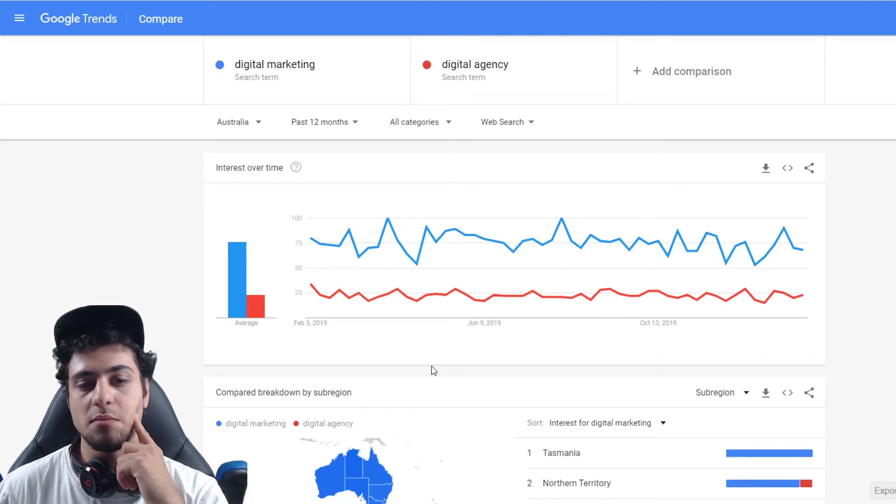
Review the subregion breakdown and related queries for both terms, keeping the "digital agency" queries sorted by Rising
scroll(427, 350, down, 5)
scroll(431, 343, up, 5)
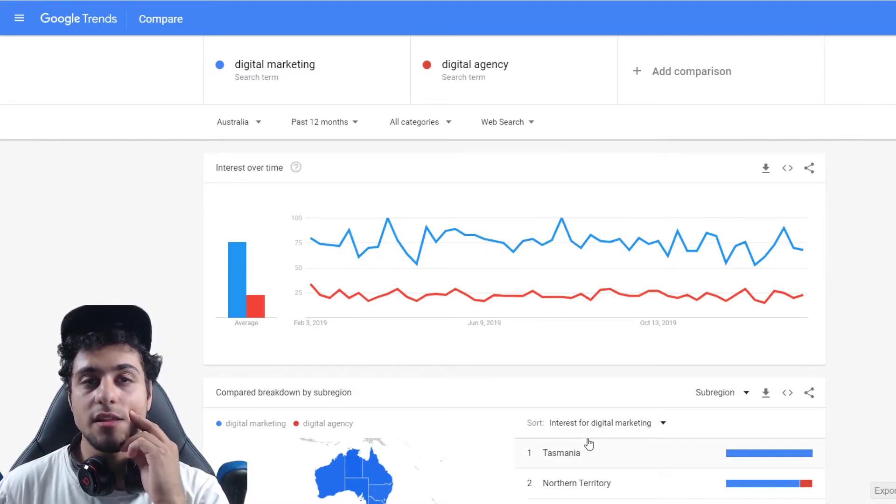
scroll(590, 437, down, 10)
scroll(514, 406, down, 1)
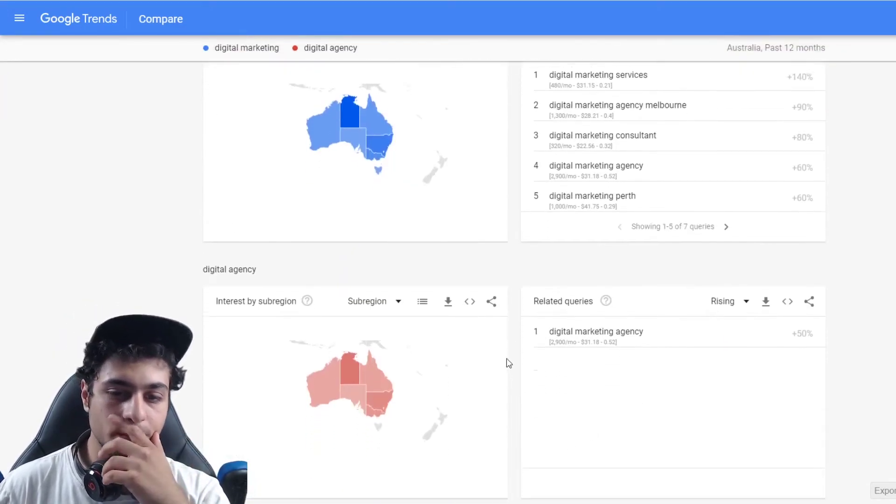
click(728, 304)
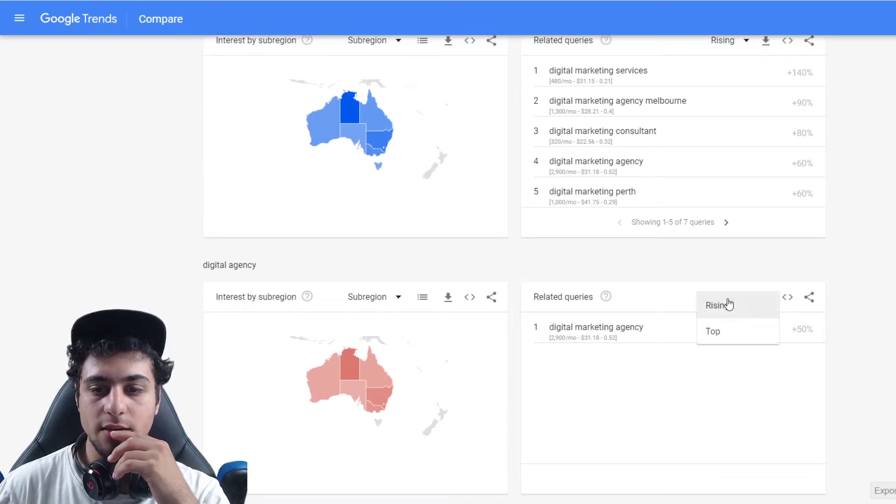
click(728, 304)
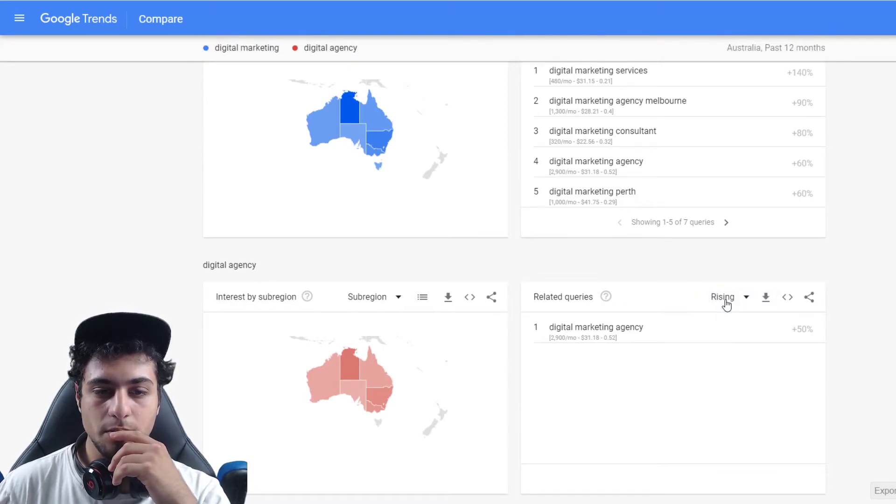
Remove the "digital agency" search term from the comparison, keeping only "digital marketing"
scroll(646, 369, up, 10)
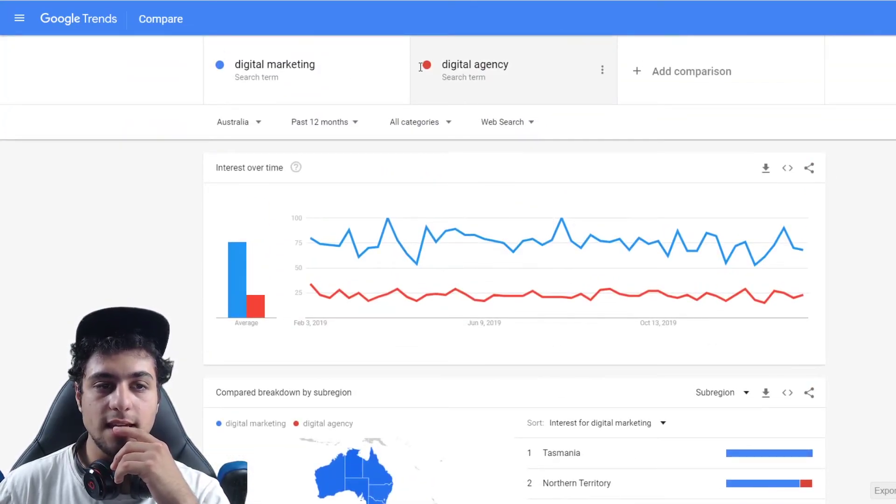
click(397, 71)
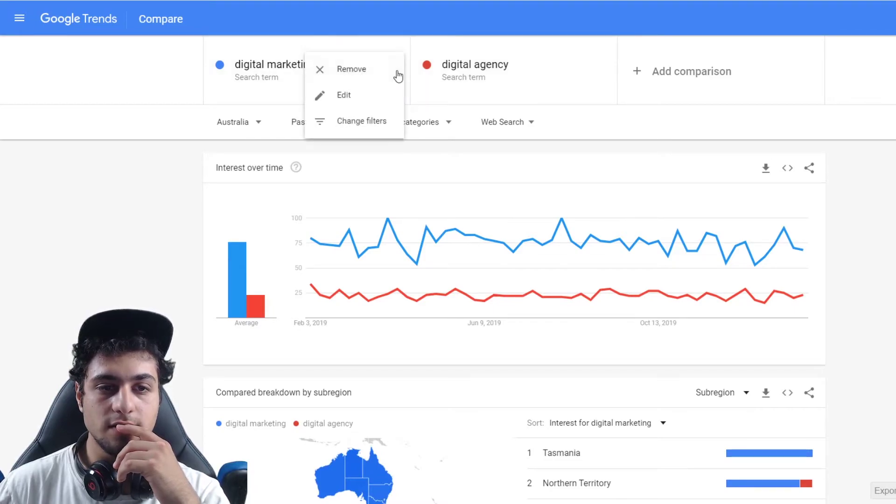
click(610, 75)
click(606, 72)
click(570, 115)
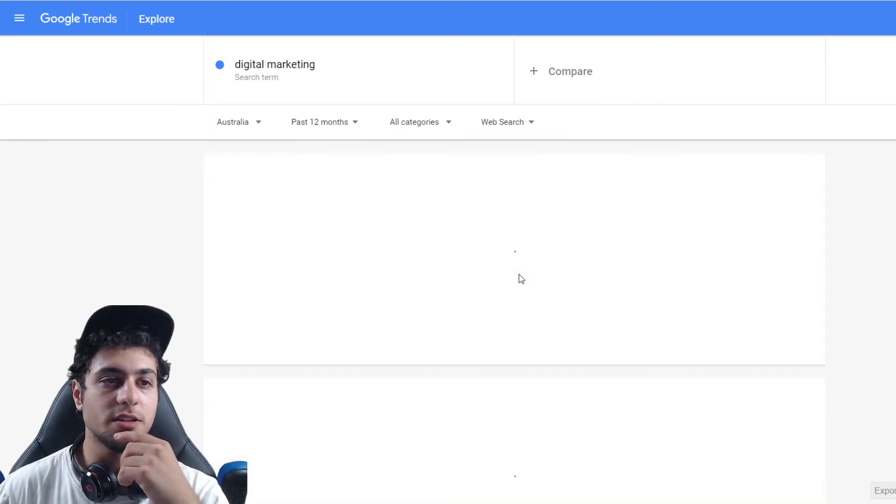
Review the related queries, subregion interest and interest over time for "digital marketing" in Australia, keeping the queries sorted by Rising
scroll(525, 274, down, 6)
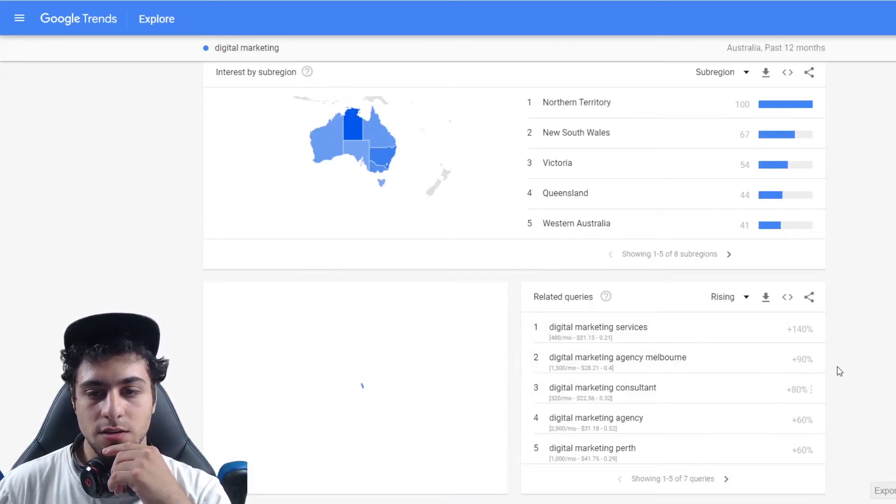
click(723, 301)
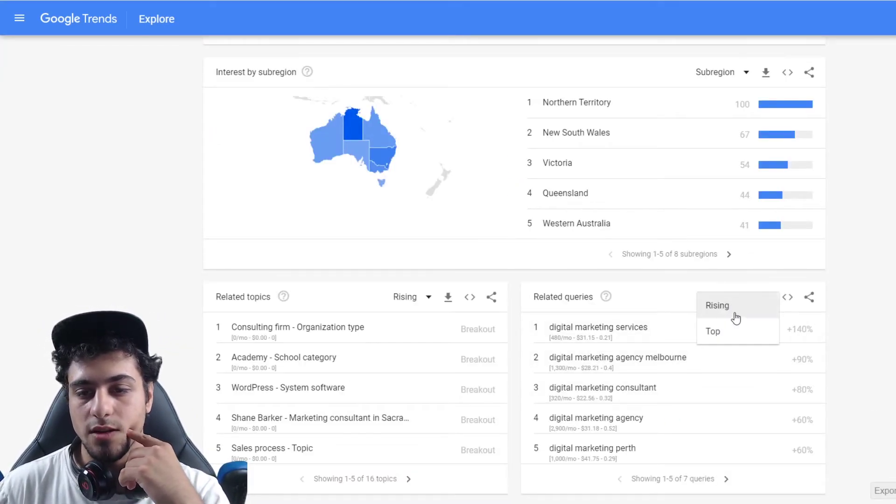
click(738, 312)
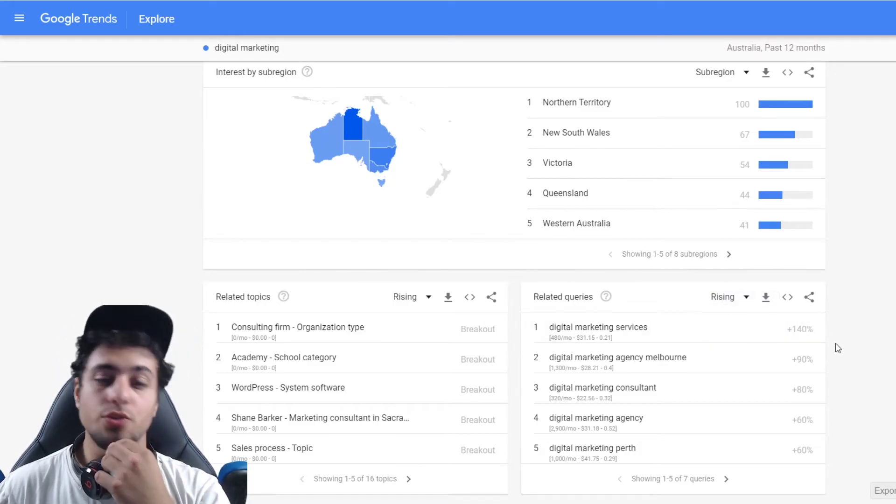
mouse_move(825, 328)
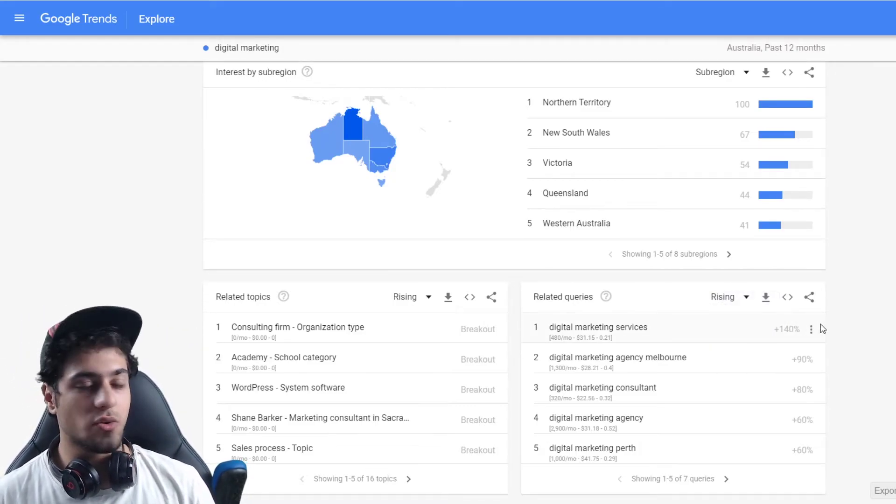
mouse_move(650, 357)
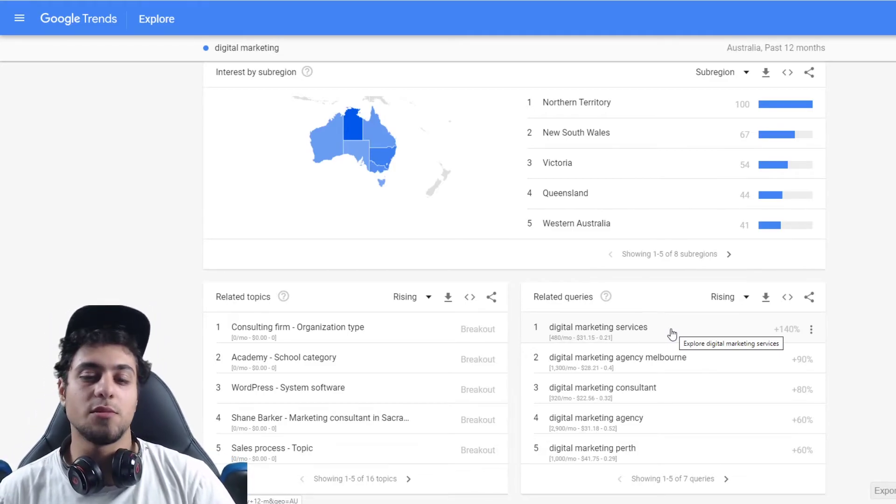
drag(650, 340, 606, 329)
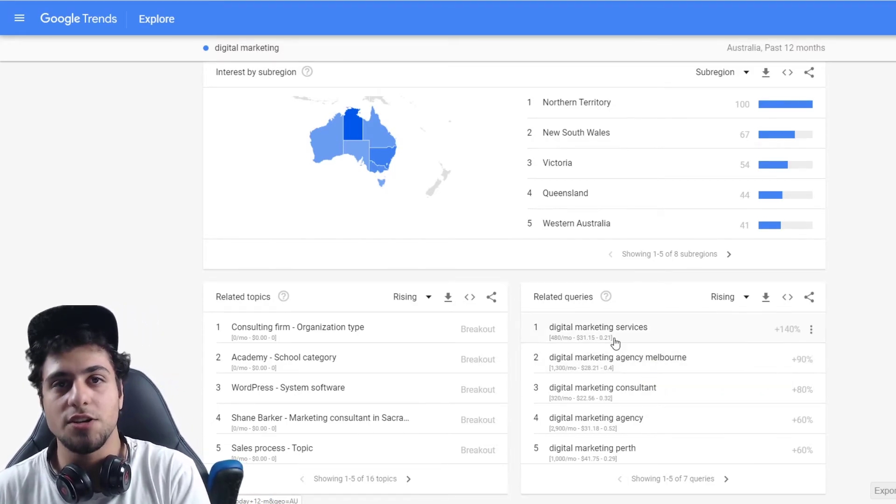
scroll(534, 257, up, 6)
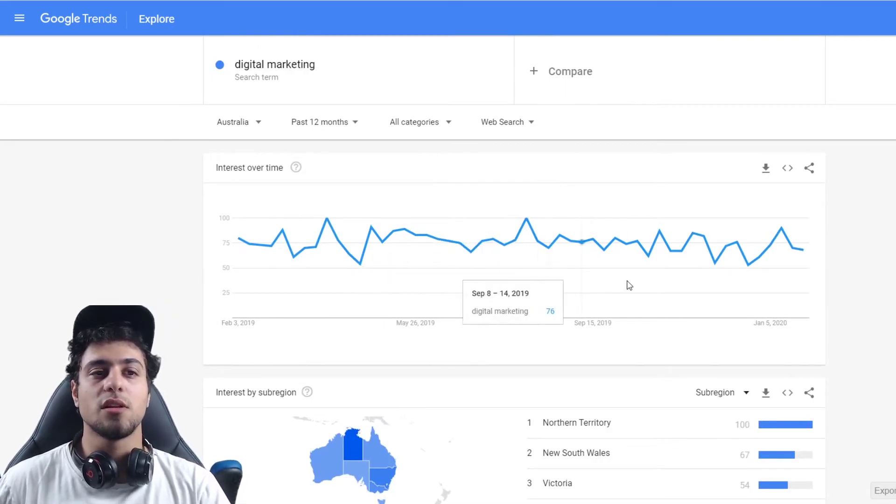
scroll(658, 298, down, 1)
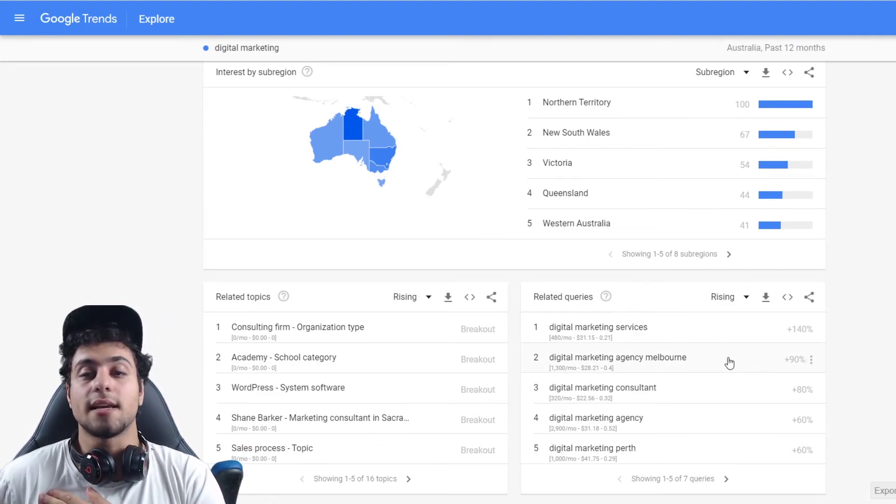
scroll(629, 337, up, 7)
click(394, 70)
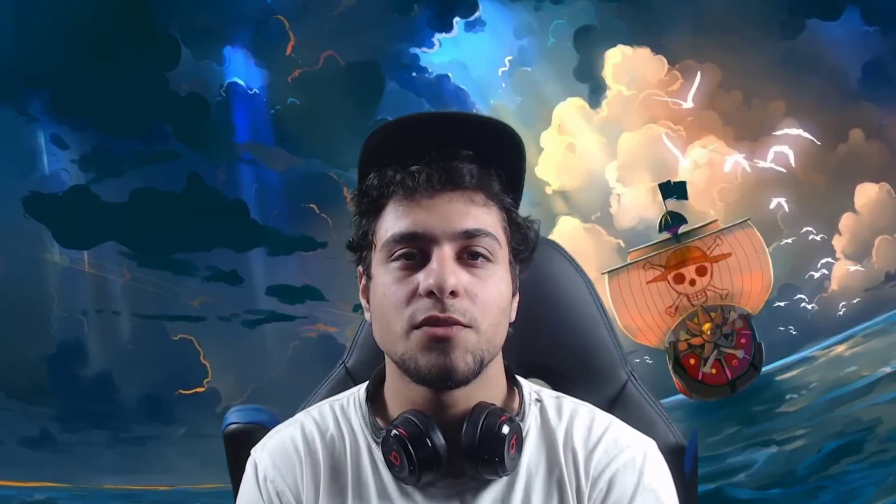